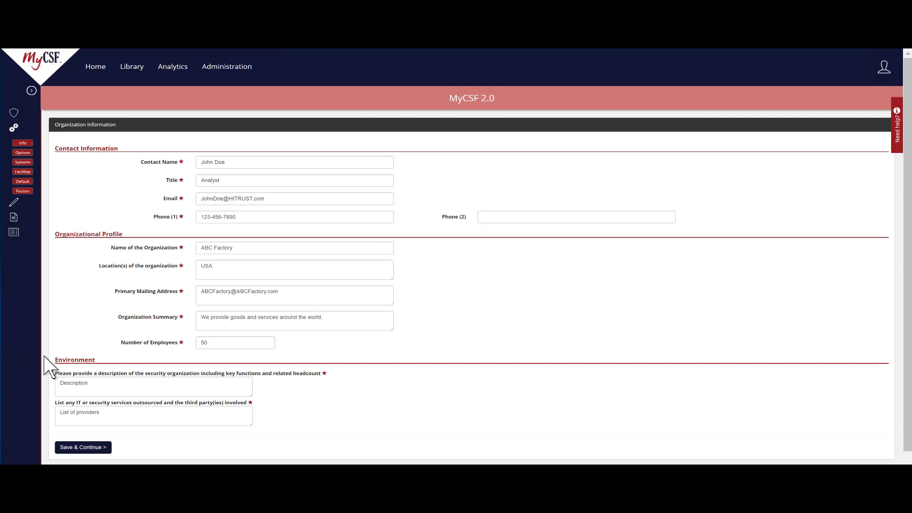
- Save the organization information, then set the assessment to be submitted for report processing and certification, with Assessor #1 as the assessor
click(87, 448)
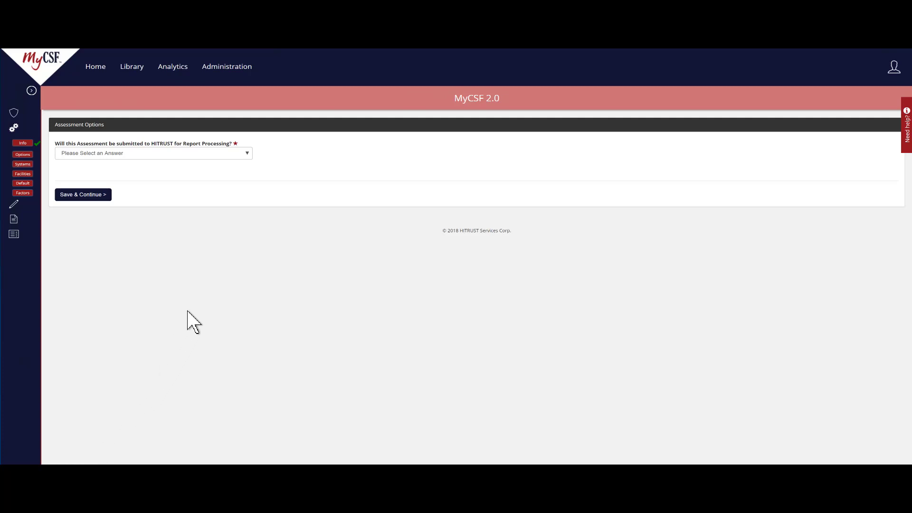
click(247, 154)
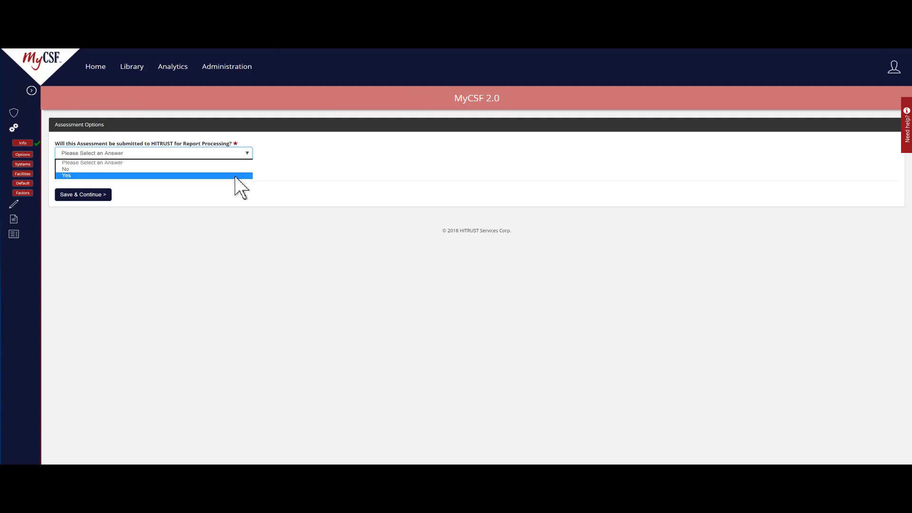
click(235, 175)
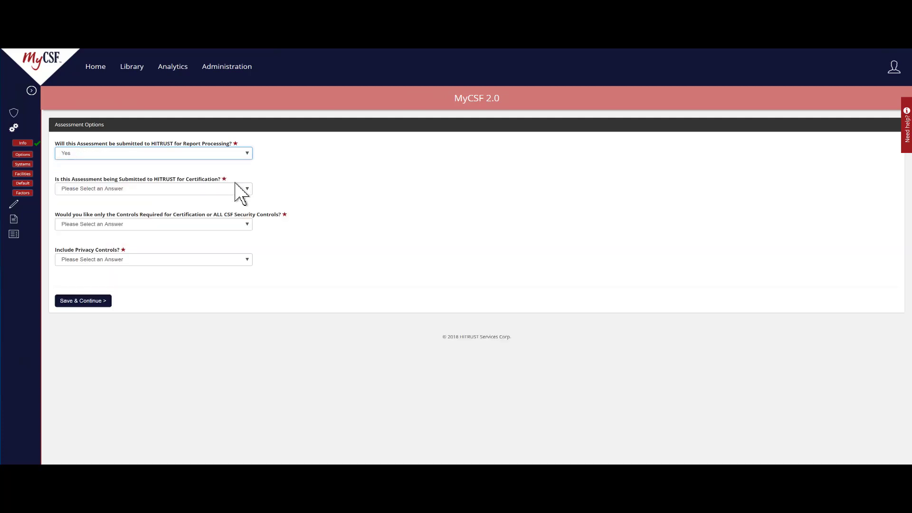
click(235, 189)
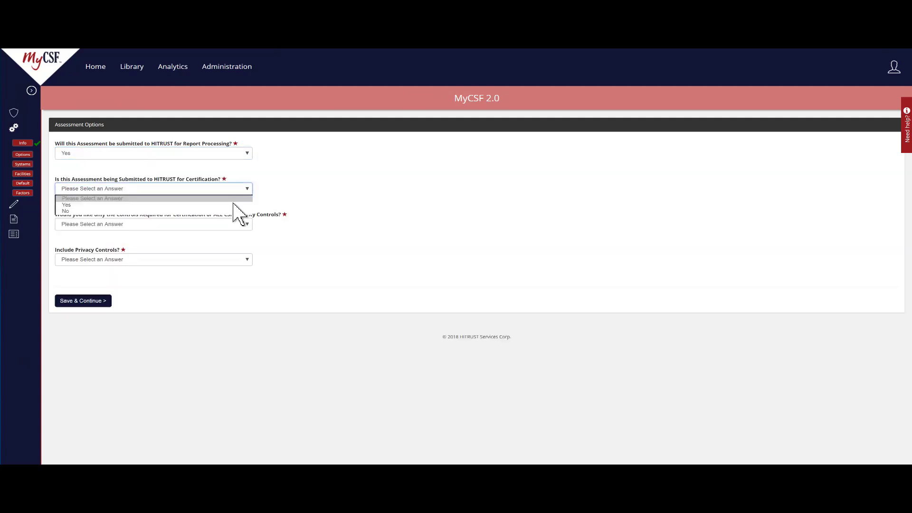
click(234, 204)
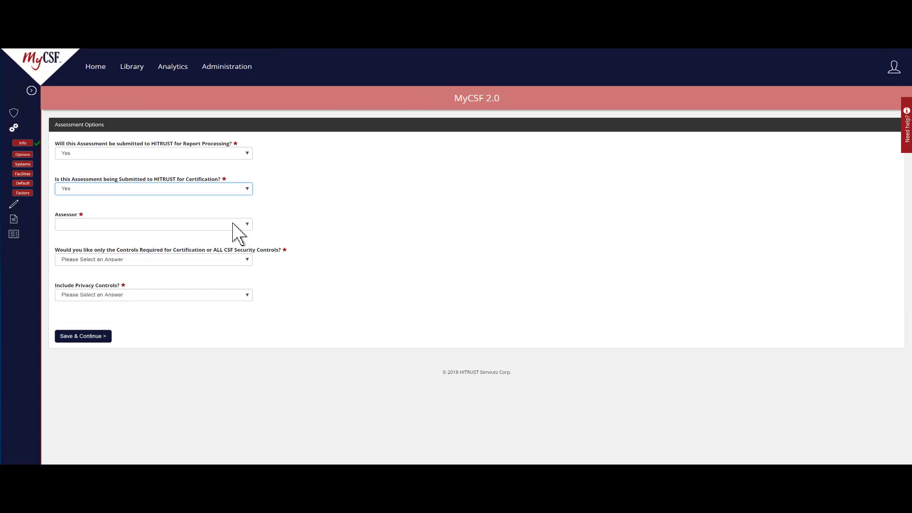
click(233, 225)
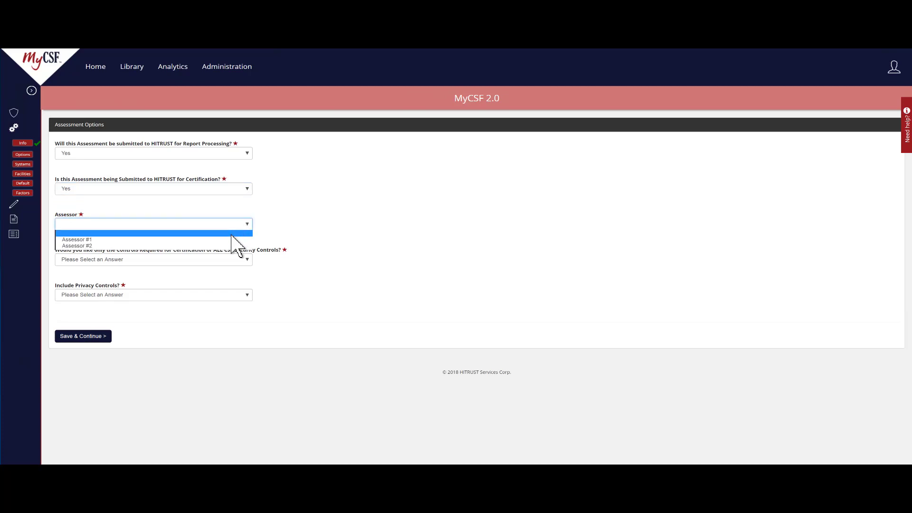
click(231, 240)
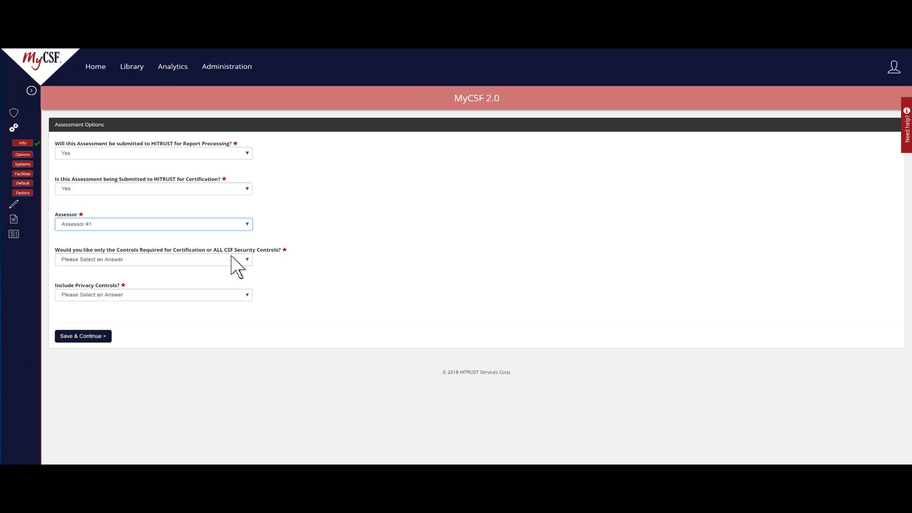
- Limit the assessment to Only Controls Required for Certification, include privacy controls, and save the assessment options
click(232, 259)
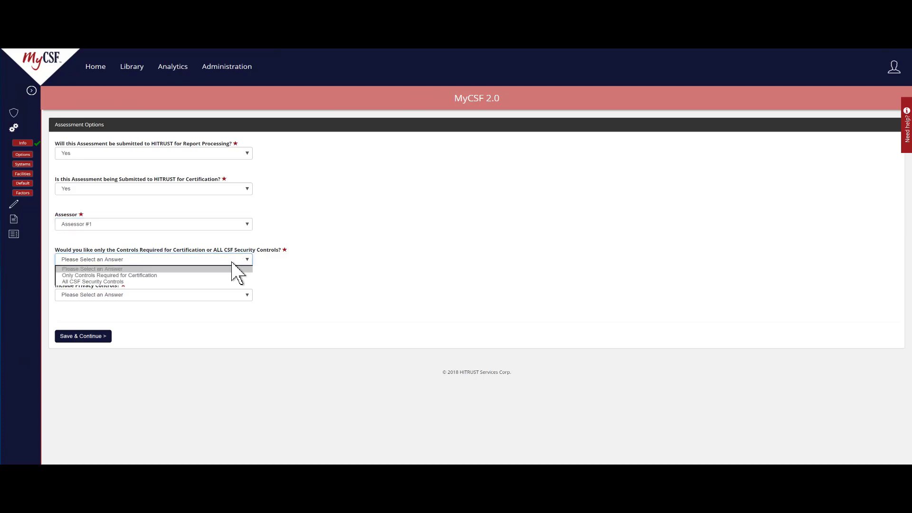
click(232, 276)
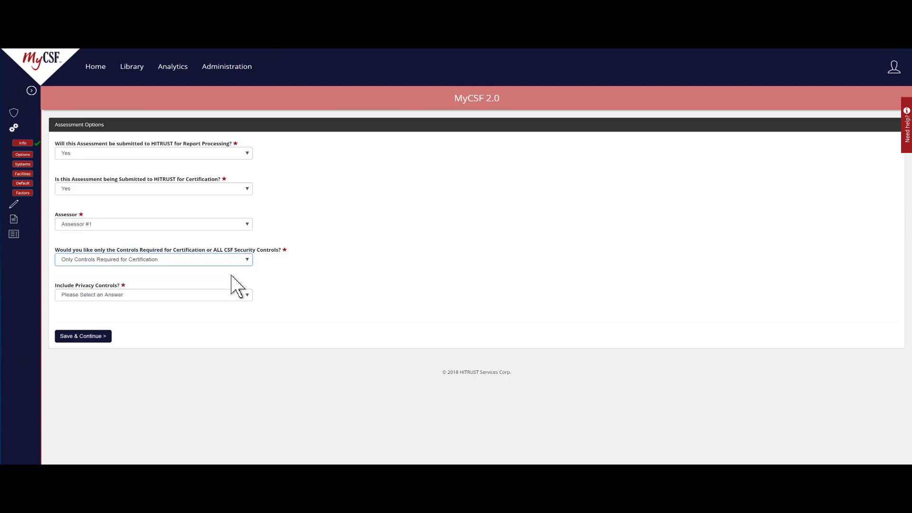
click(233, 294)
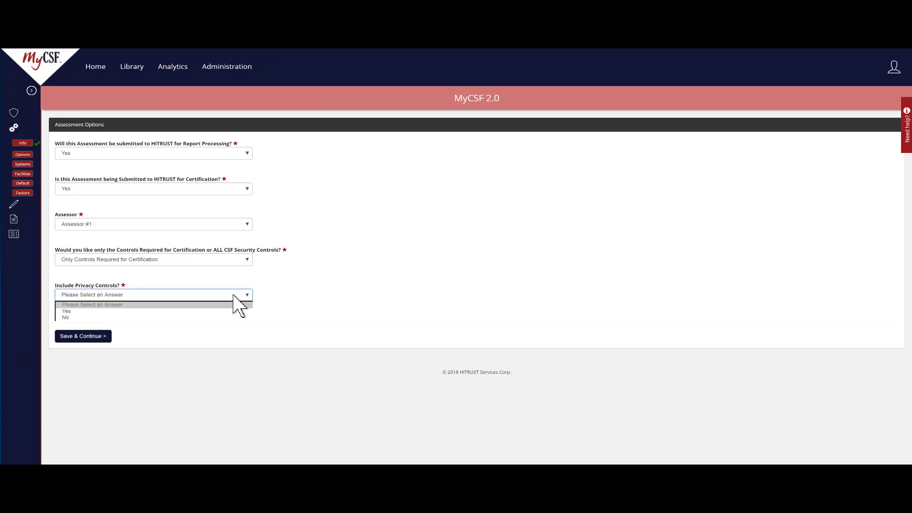
click(233, 311)
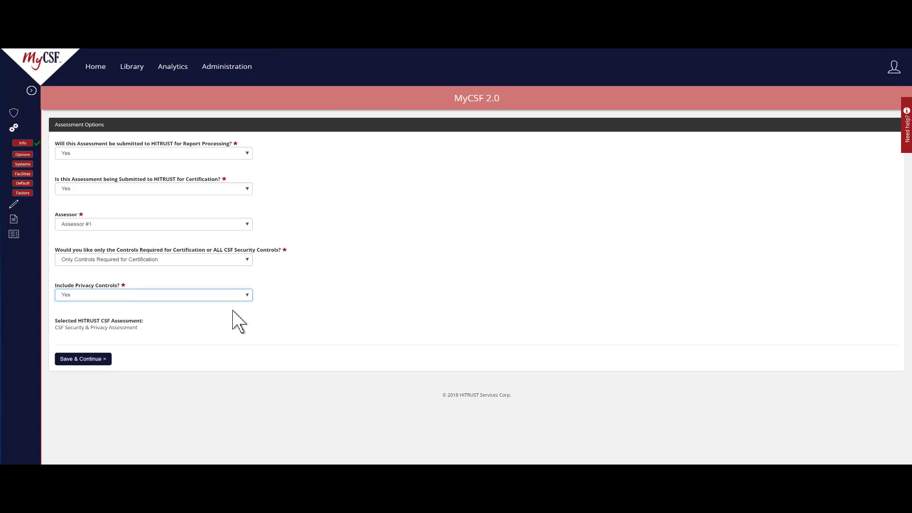
click(87, 361)
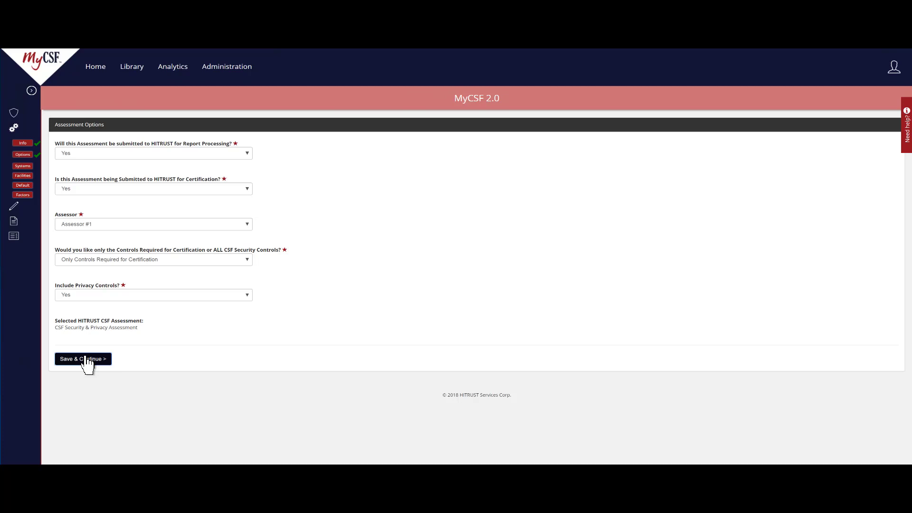
click(86, 359)
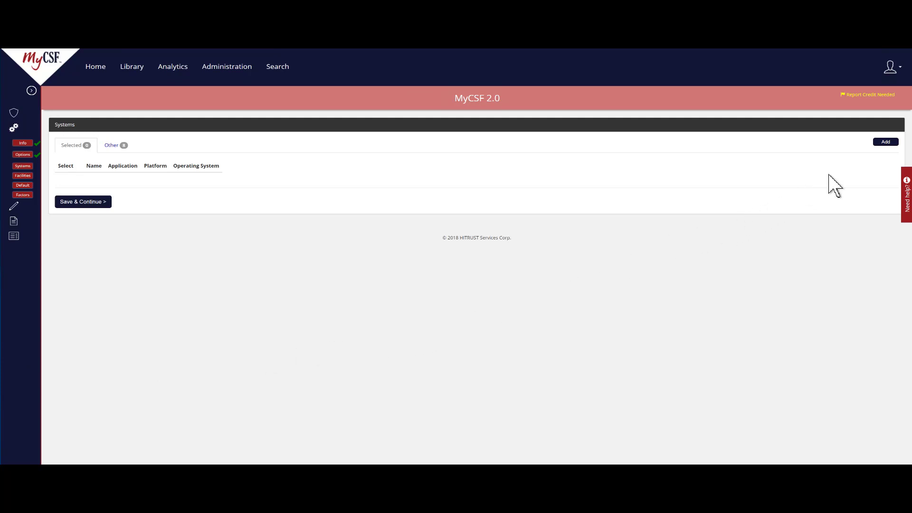
- Add a new system named "System Name" to the assessment and save it
click(879, 142)
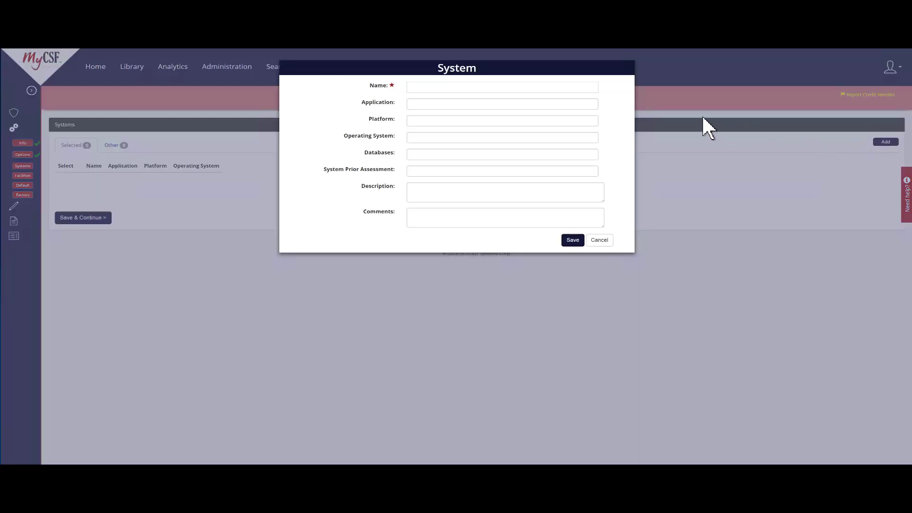
click(461, 88)
text(System Name)
click(573, 241)
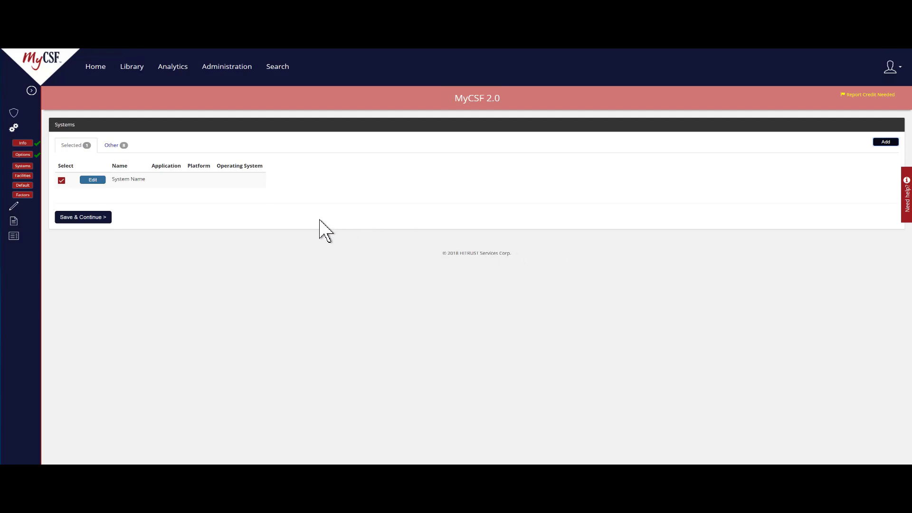
- Deselect System Name from the assessment and mark System 1 as inactive in the list of other systems
click(61, 182)
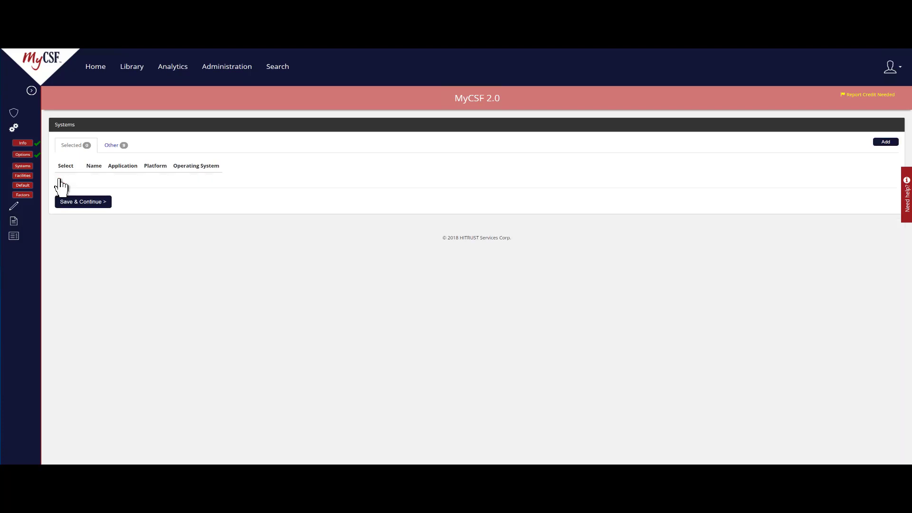
click(110, 151)
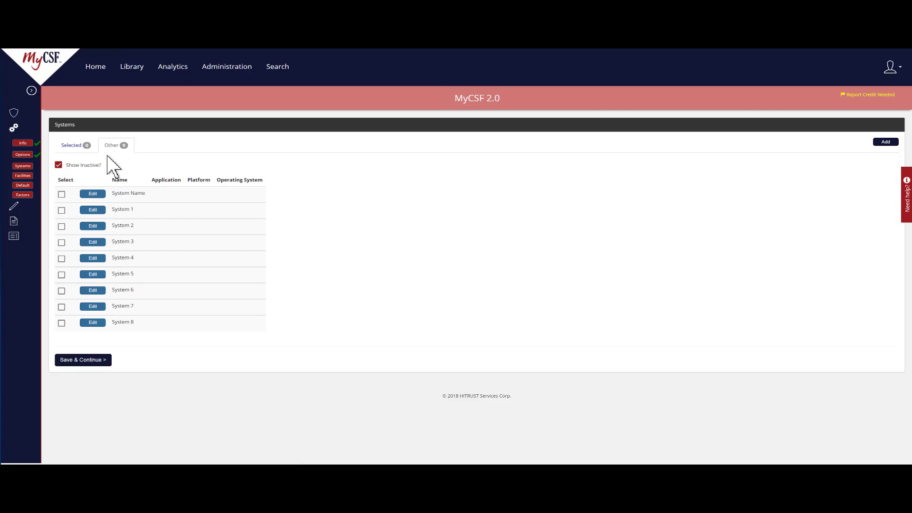
click(93, 210)
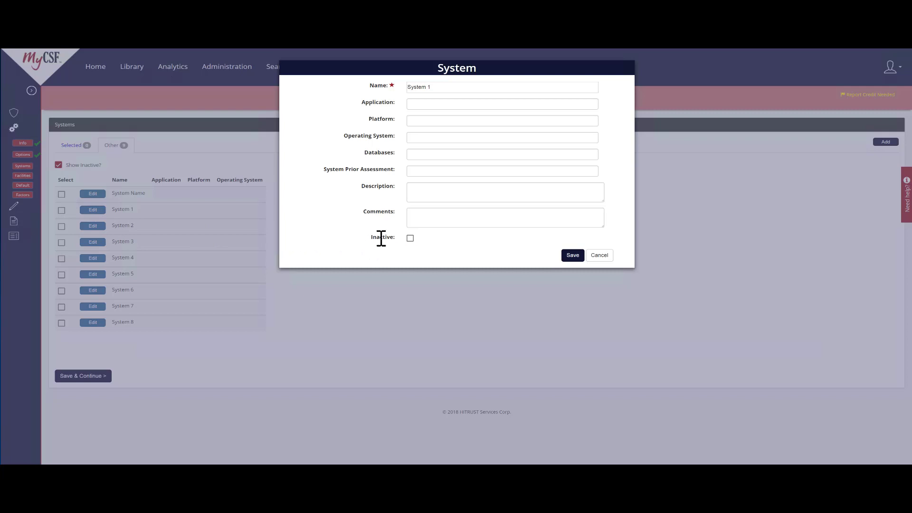
click(410, 238)
click(572, 256)
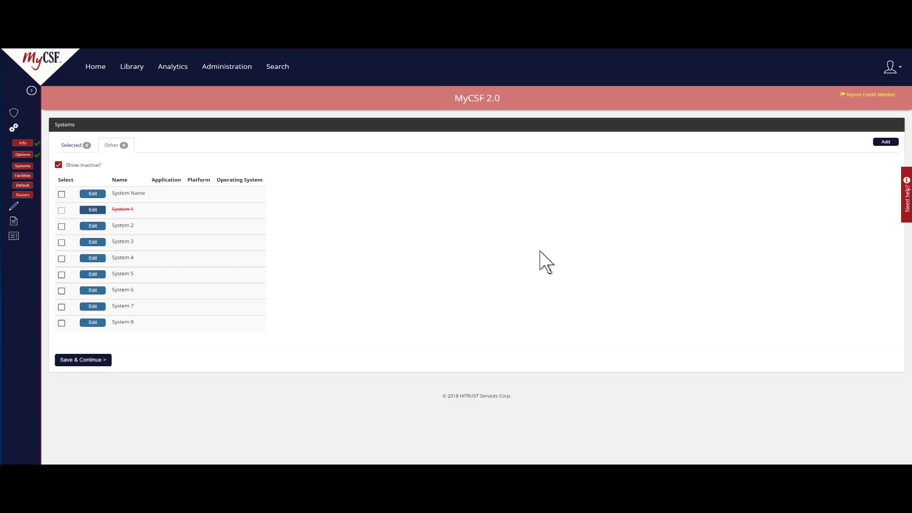
- Hide the inactive systems, then select System Name for the assessment again and save the systems selection
click(58, 165)
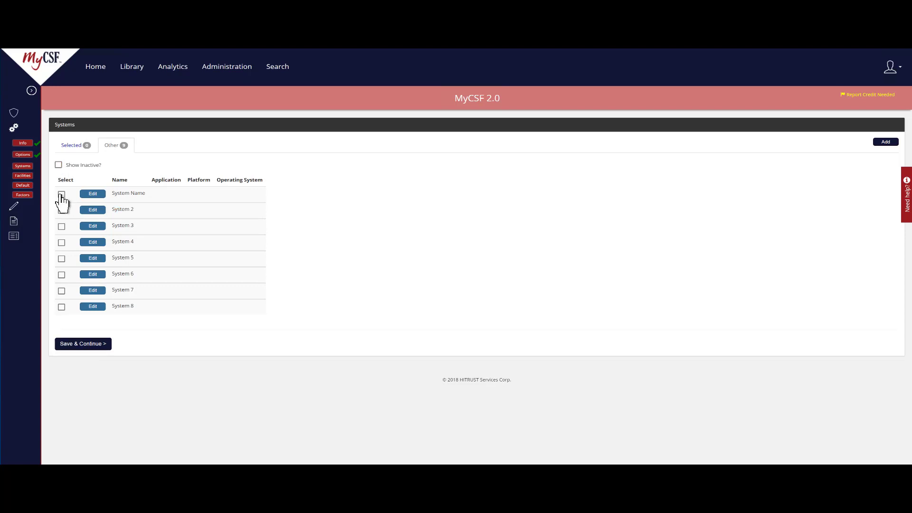
click(61, 195)
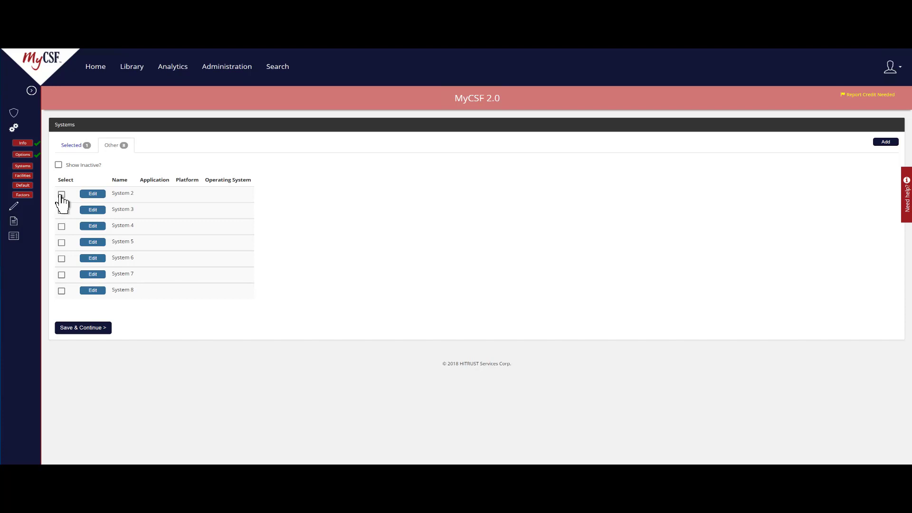
click(78, 328)
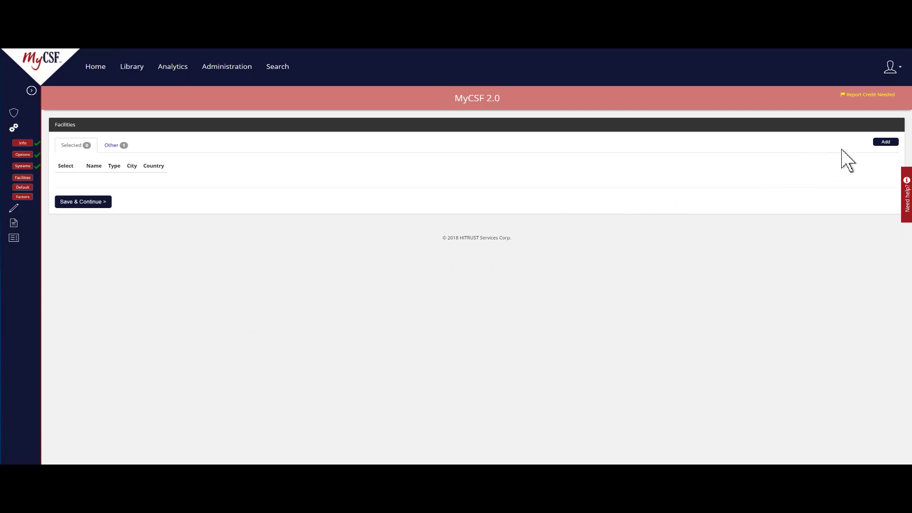
- Add a new facility named "Facility Name" to the assessment and save it
click(879, 150)
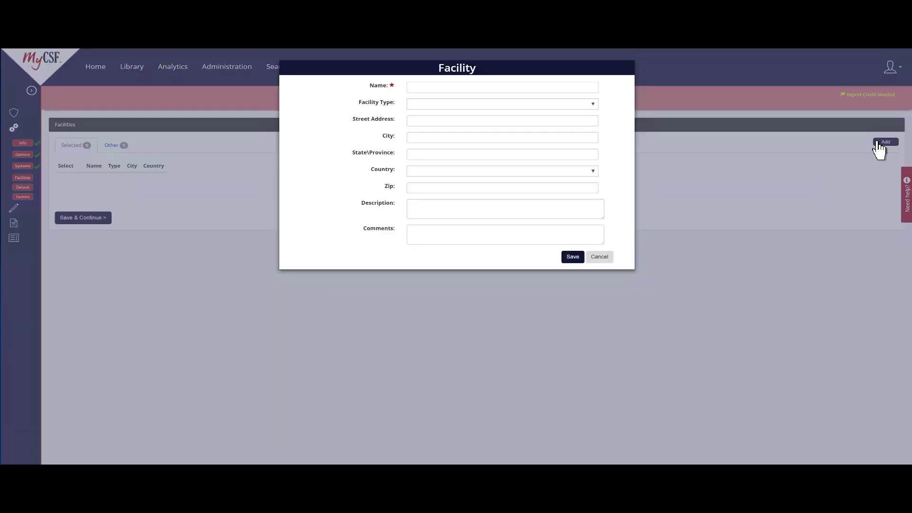
click(452, 86)
text(Facility Name)
click(573, 257)
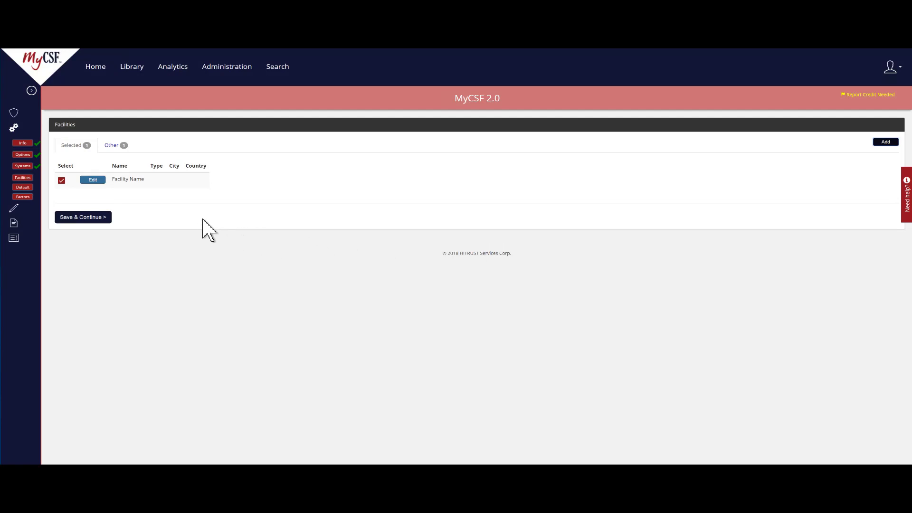
- Deselect Facility Name from the assessment and mark Facility 1 as inactive in the list of other facilities
click(61, 181)
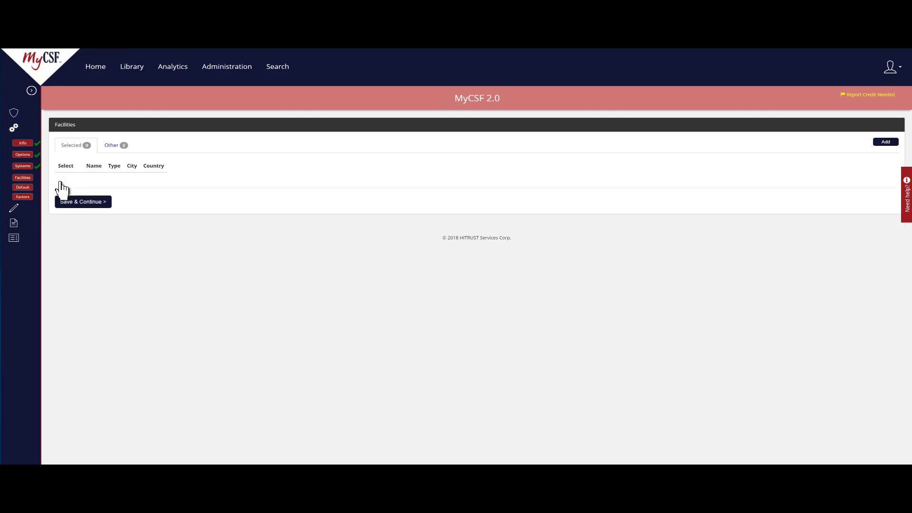
click(112, 150)
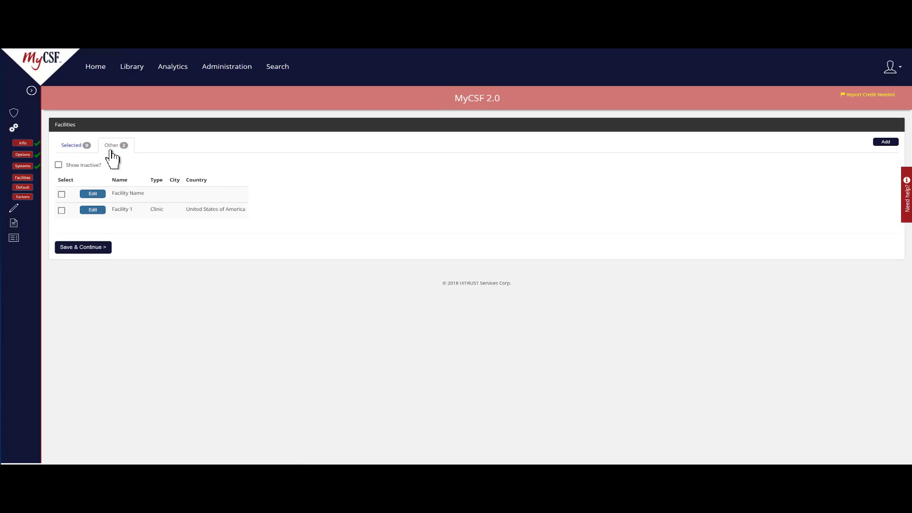
click(95, 210)
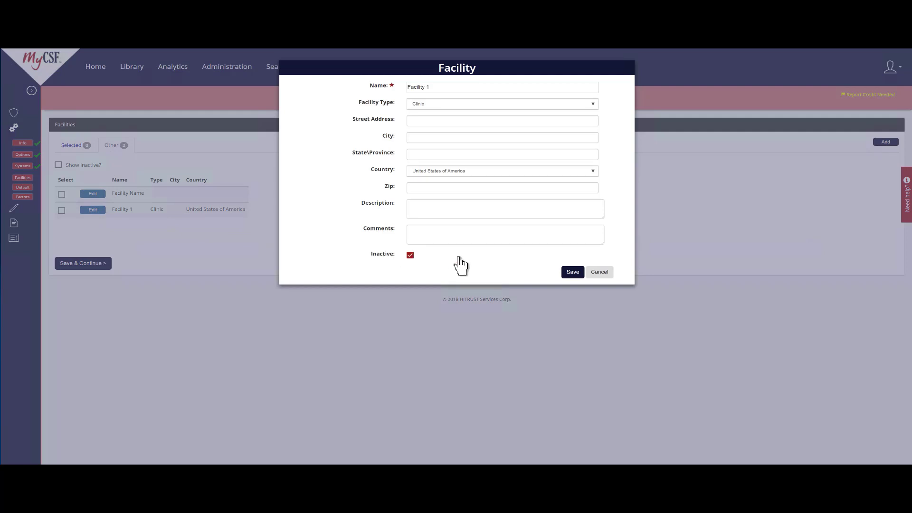
click(572, 273)
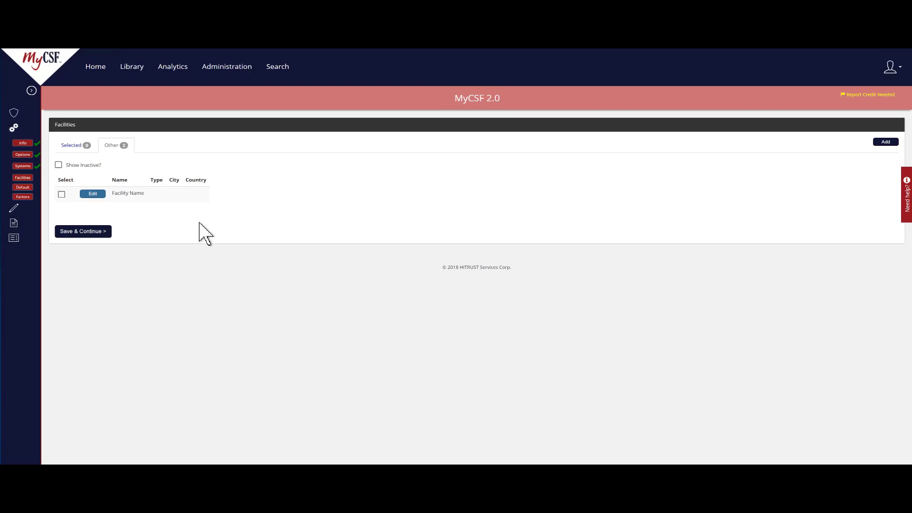
- Show and hide the inactive facilities, then select Facility Name for the assessment again and save the facilities selection
click(59, 165)
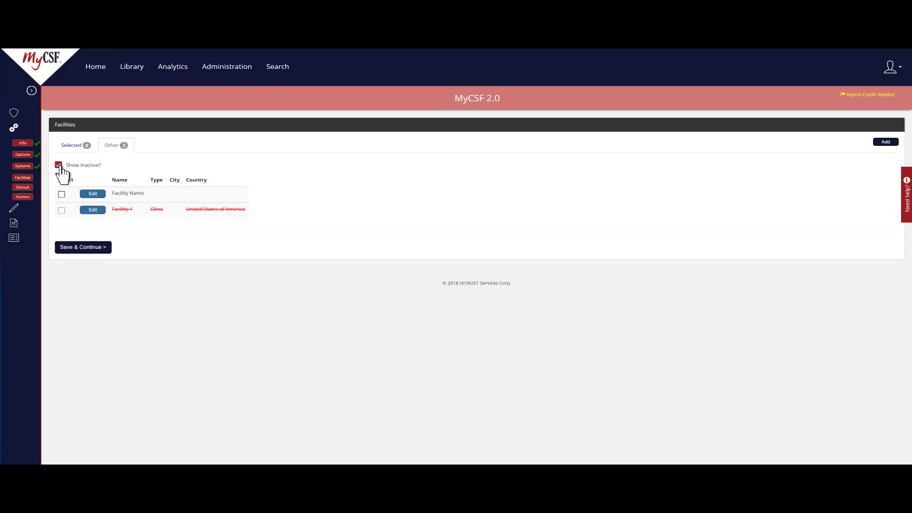
click(58, 165)
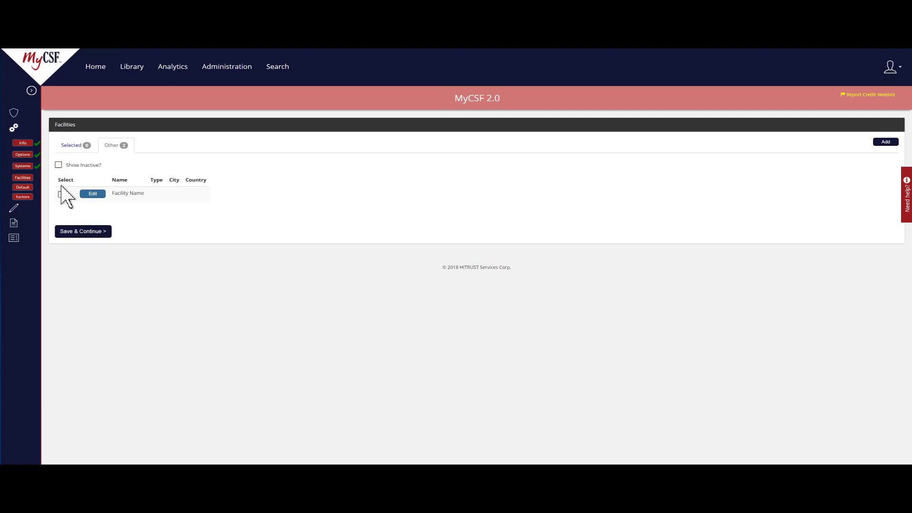
click(61, 194)
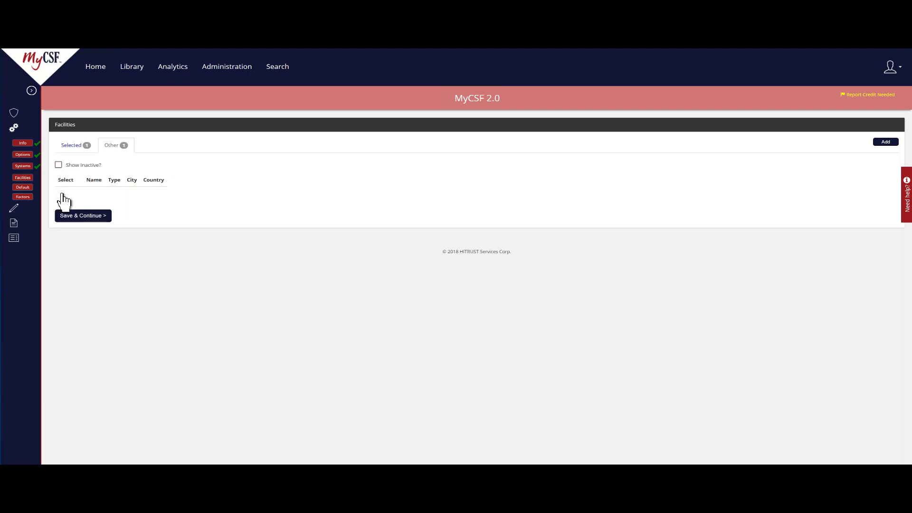
click(82, 216)
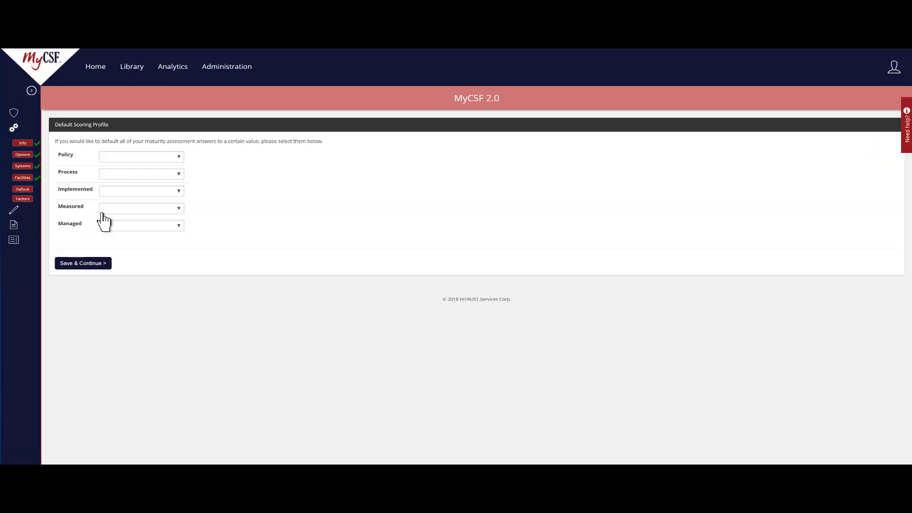
- Review the Policy default scoring choices, leave all maturity defaults blank, and save the default scoring profile
click(174, 160)
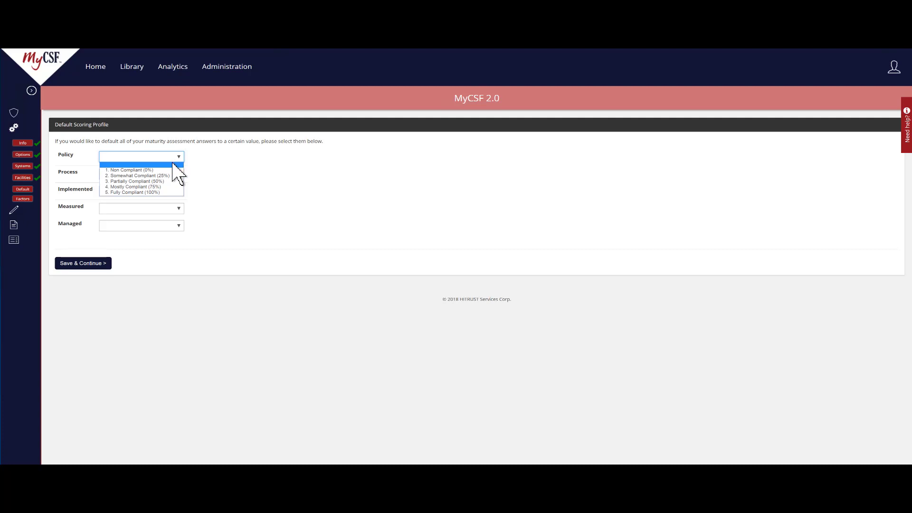
click(171, 193)
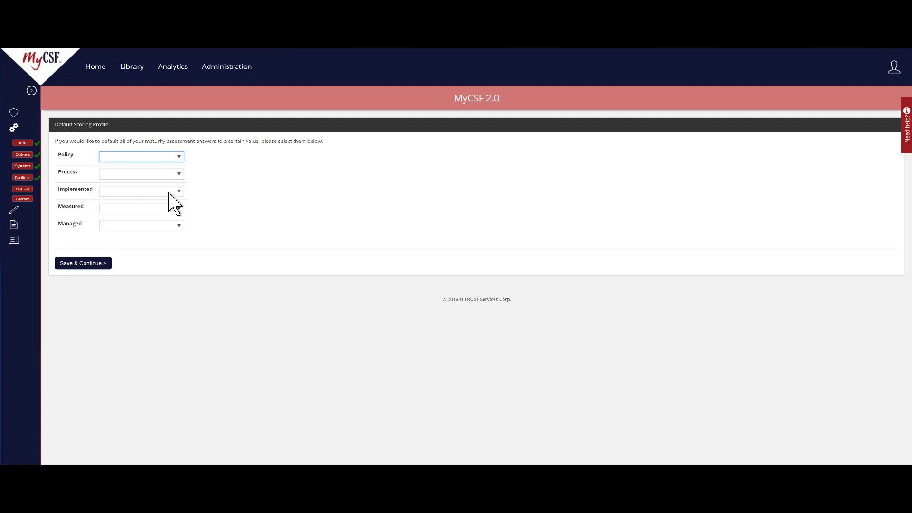
click(87, 262)
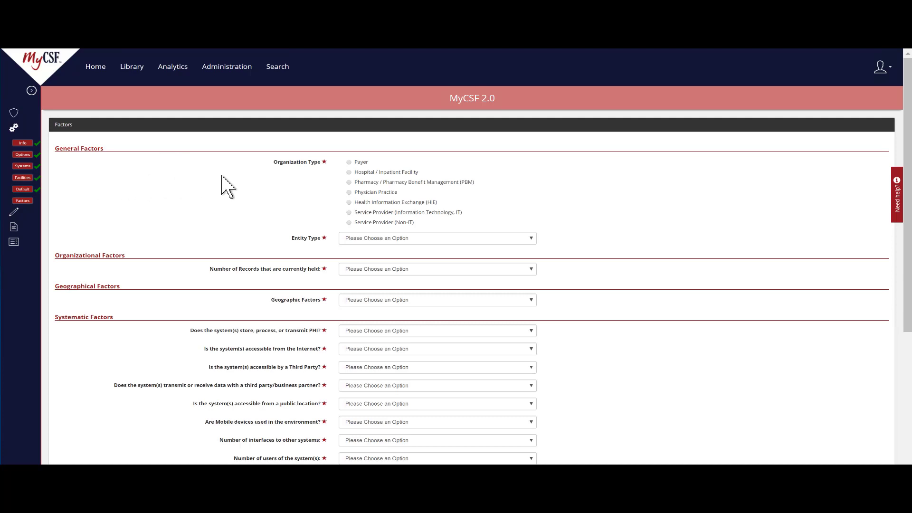
- Try the different organization types to compare their follow-up questions, and set Organization Type to Service Provider (Non-IT)
click(349, 162)
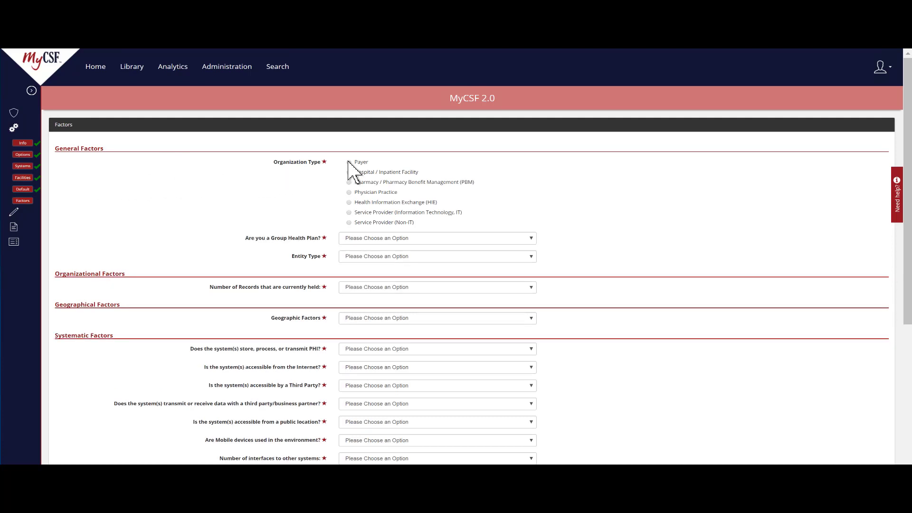
click(349, 173)
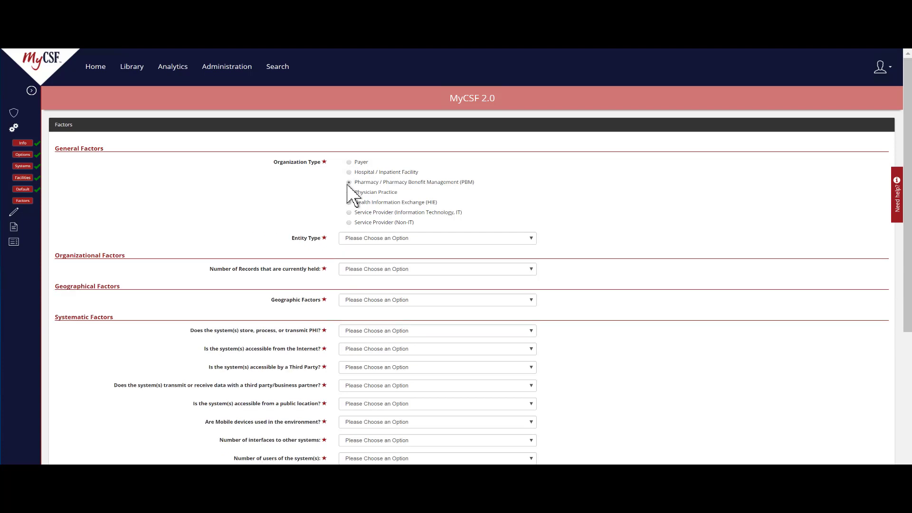
click(349, 192)
click(349, 213)
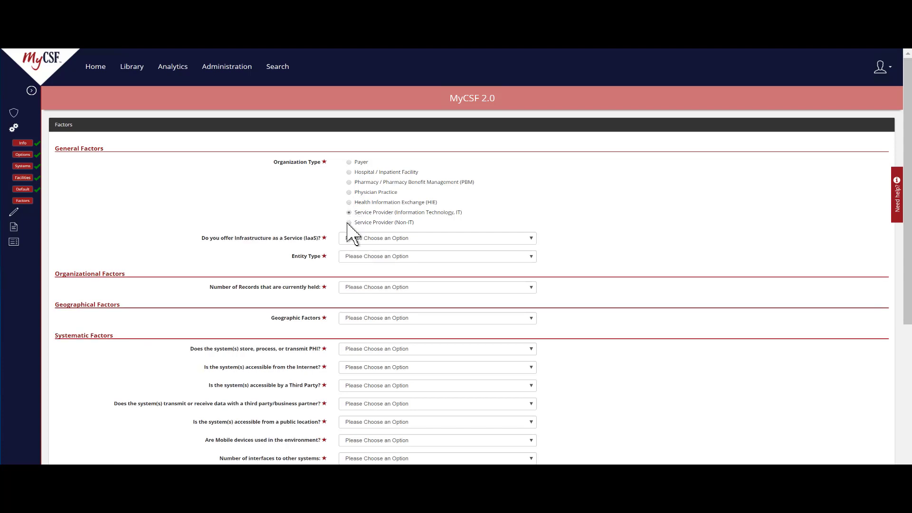
click(349, 222)
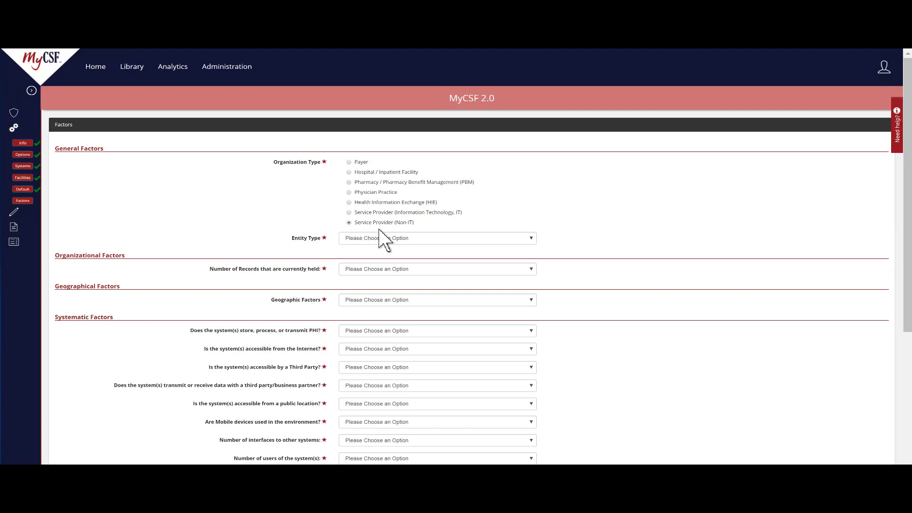
- Set the Entity Type to Covered Entity and the number of records currently held to Less than 10 Million Records
click(479, 238)
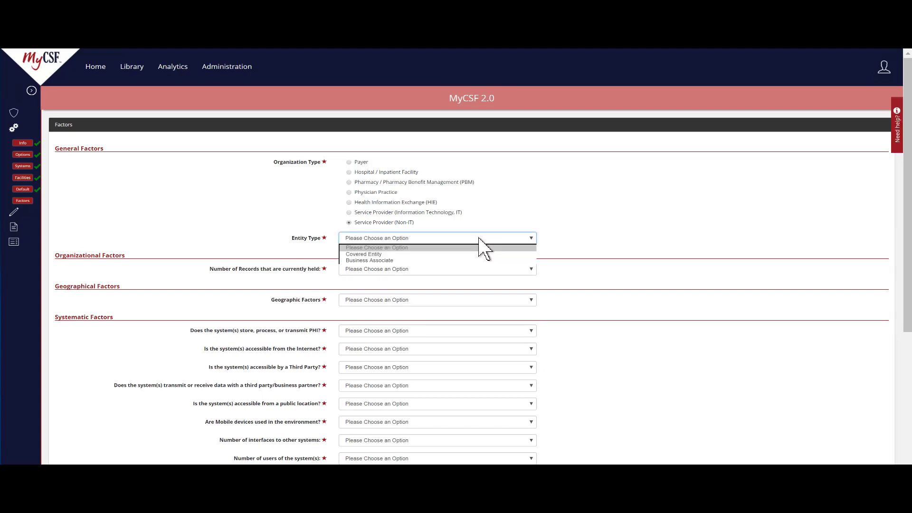
click(483, 255)
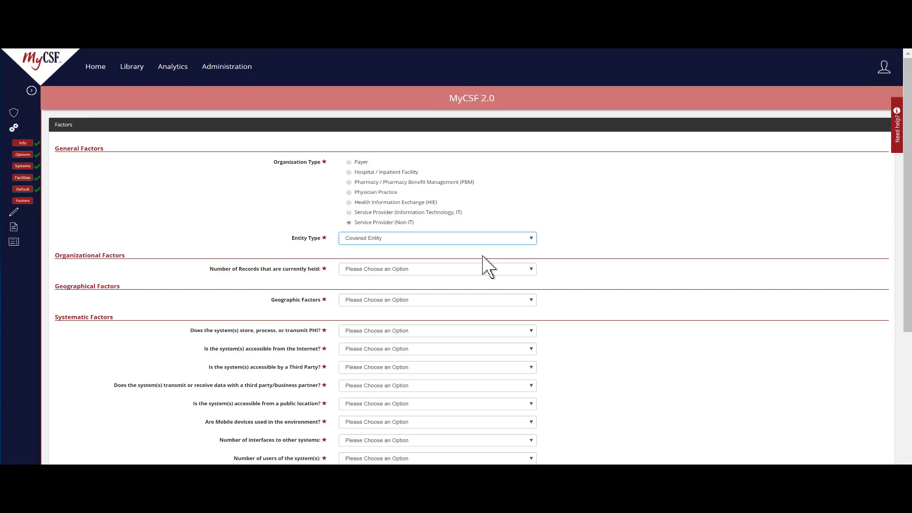
click(487, 271)
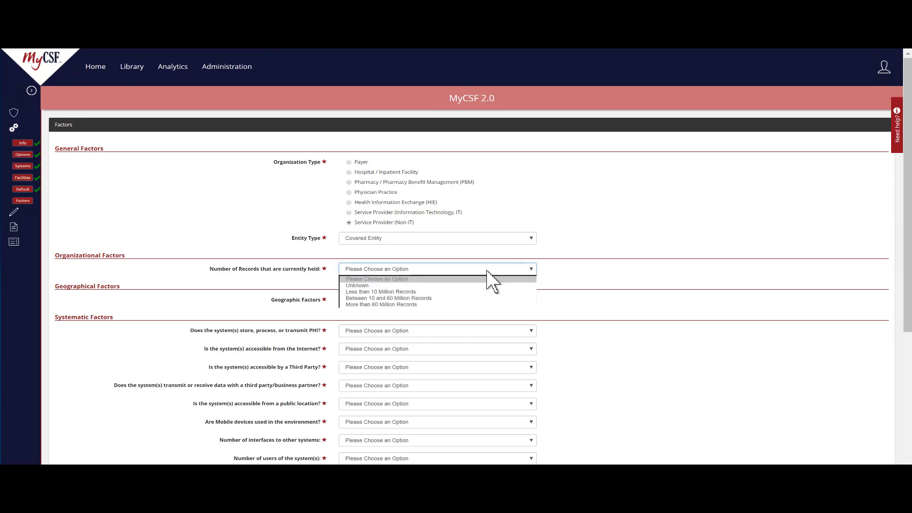
click(490, 292)
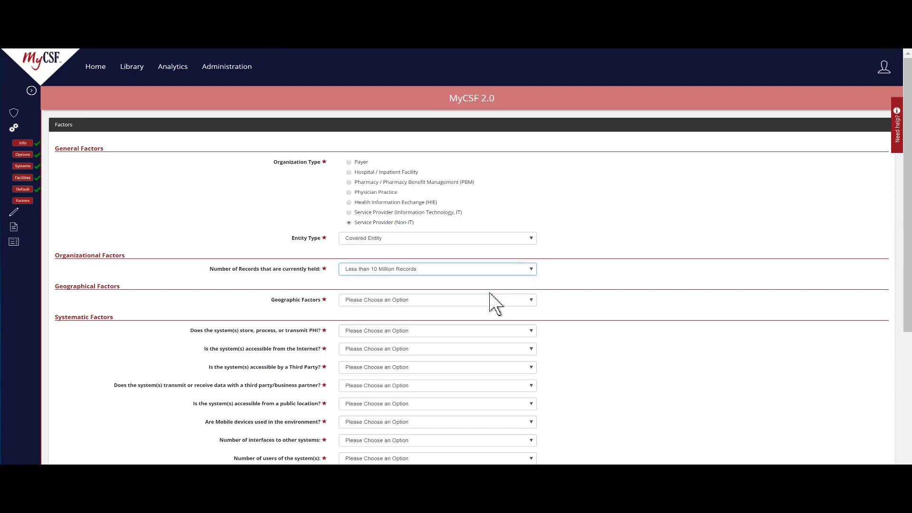
- Set the assessment's Geographic Factors to State
scroll(494, 303, down, 4)
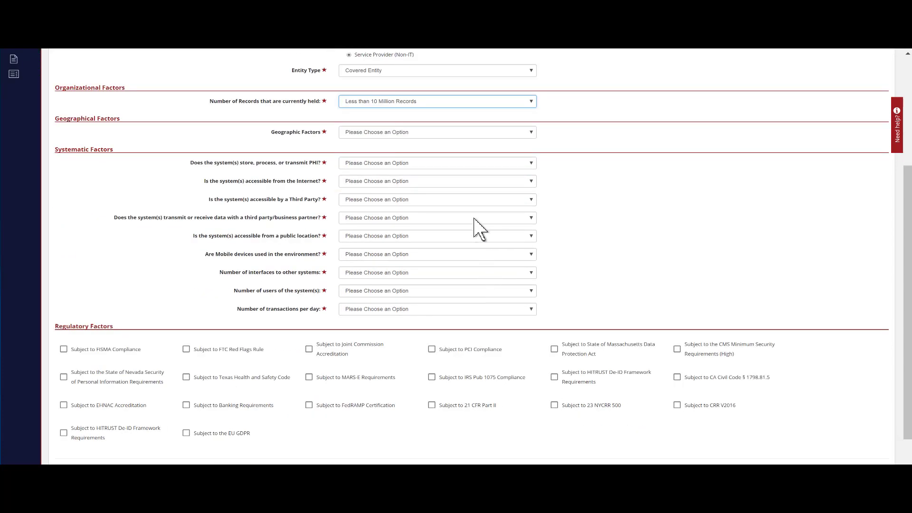
click(476, 136)
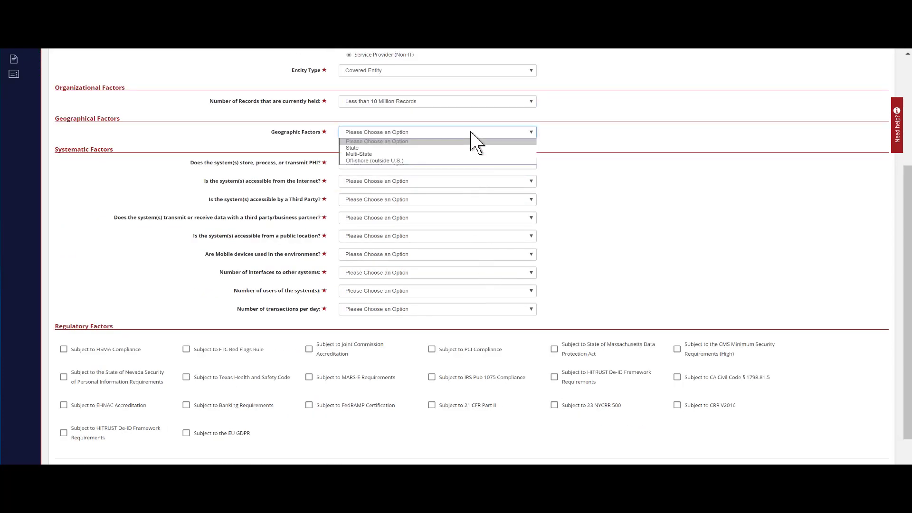
click(470, 148)
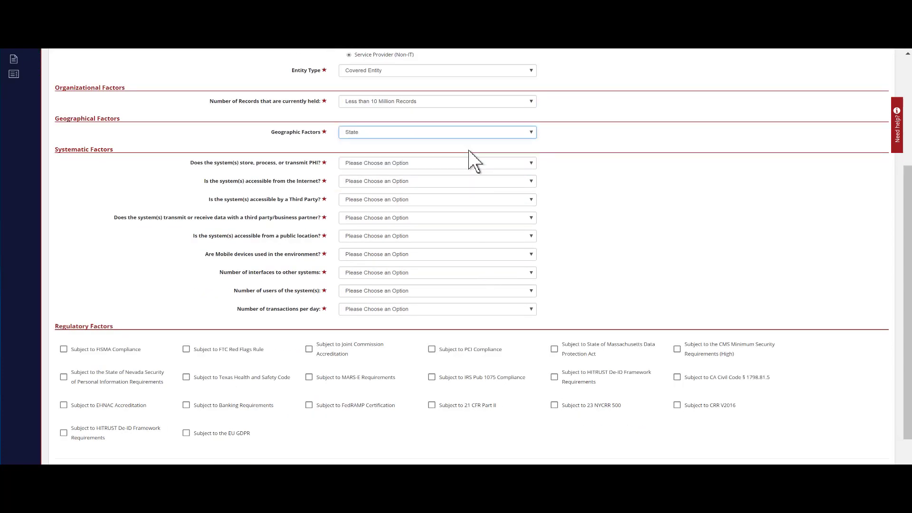
- Answer No to all six yes/no systematic factors and choose Fewer than 25 interfaces, Fewer than 500 users and Fewer than 6,750 transactions per day
click(469, 164)
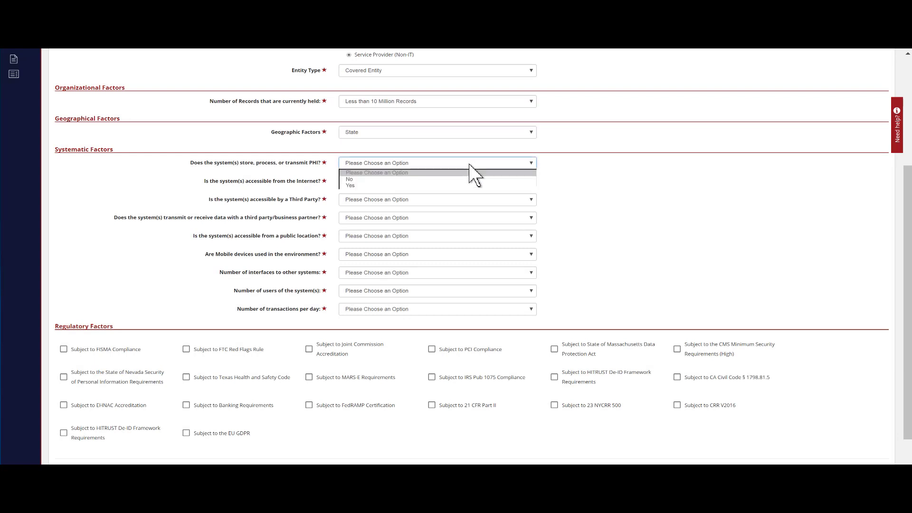
click(471, 182)
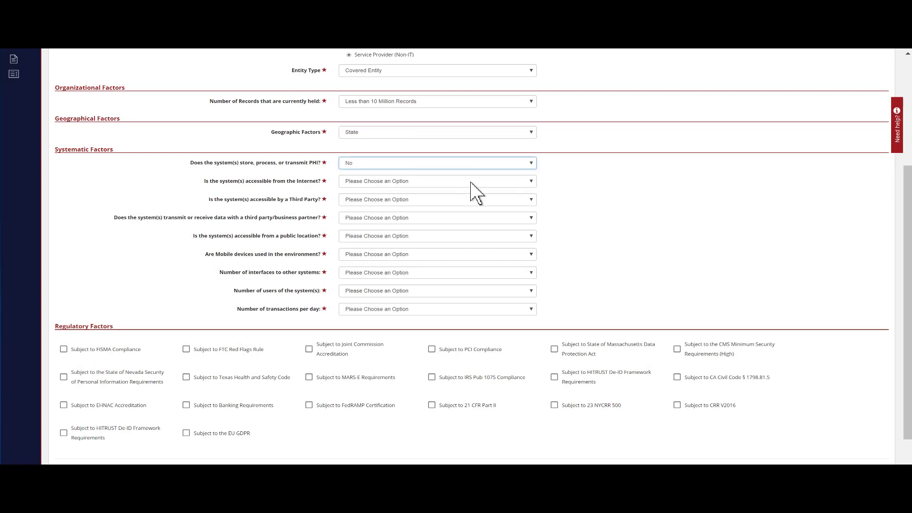
click(470, 181)
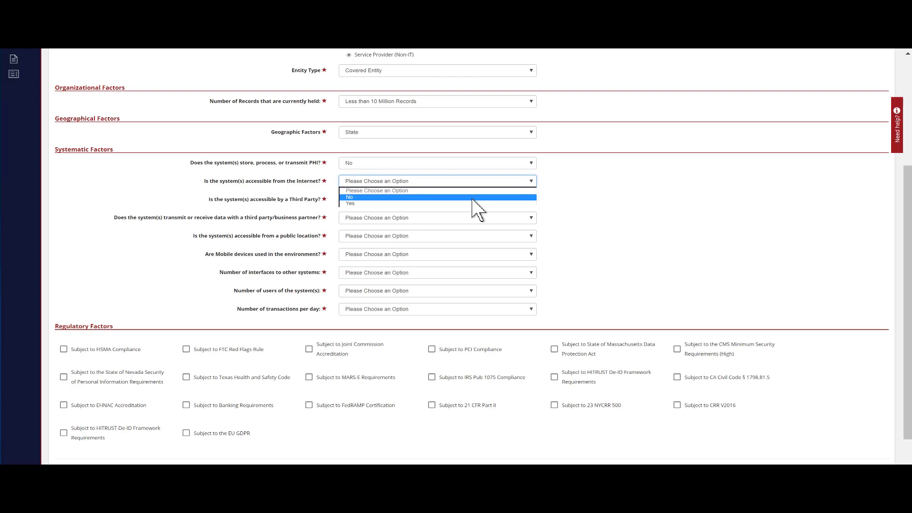
click(473, 198)
click(472, 199)
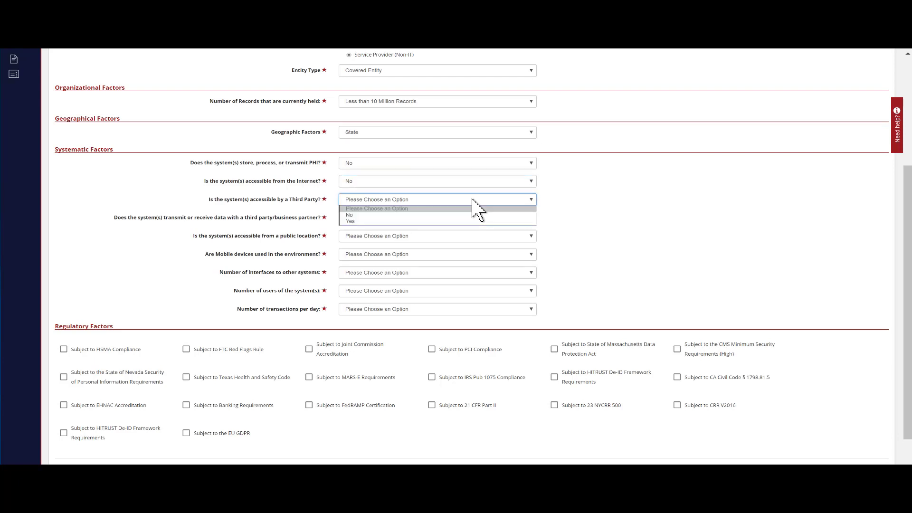
click(476, 215)
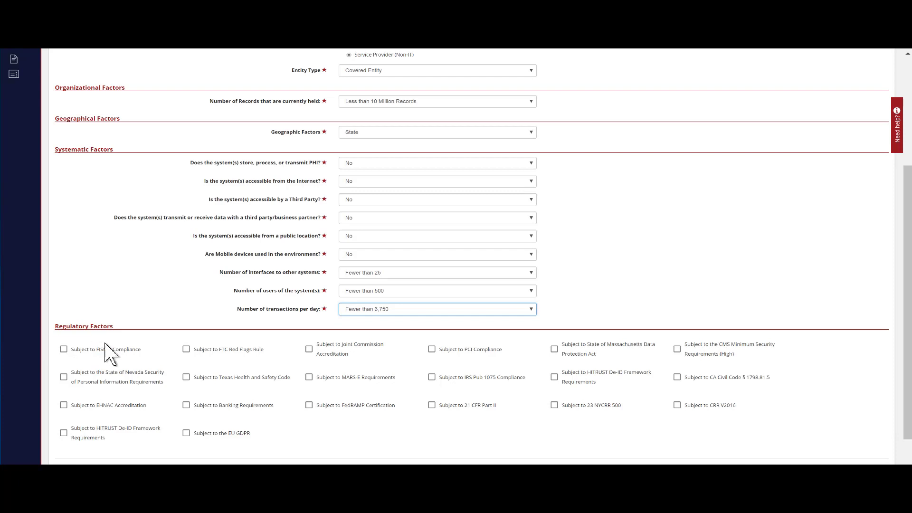
- Mark the organization as subject to the FTC Red Flags Rule under Regulatory Factors and create the assessment
click(185, 349)
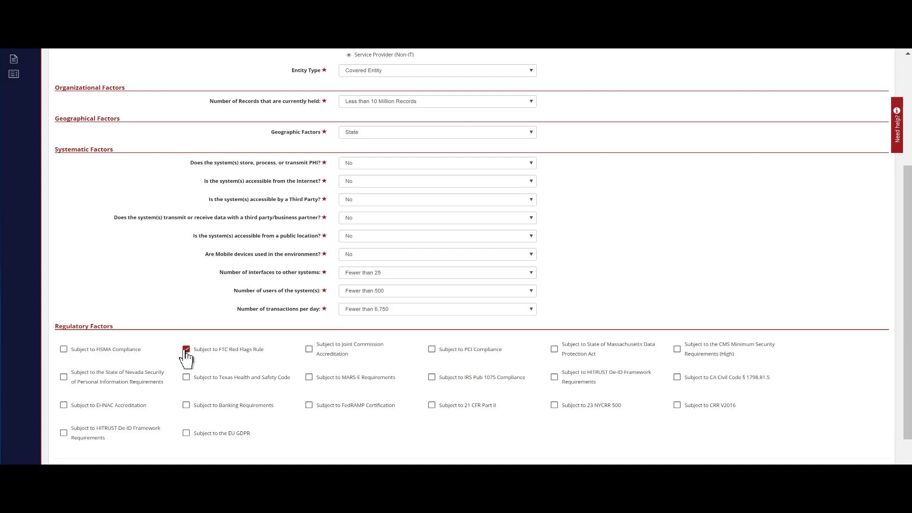
scroll(143, 399, down, 1)
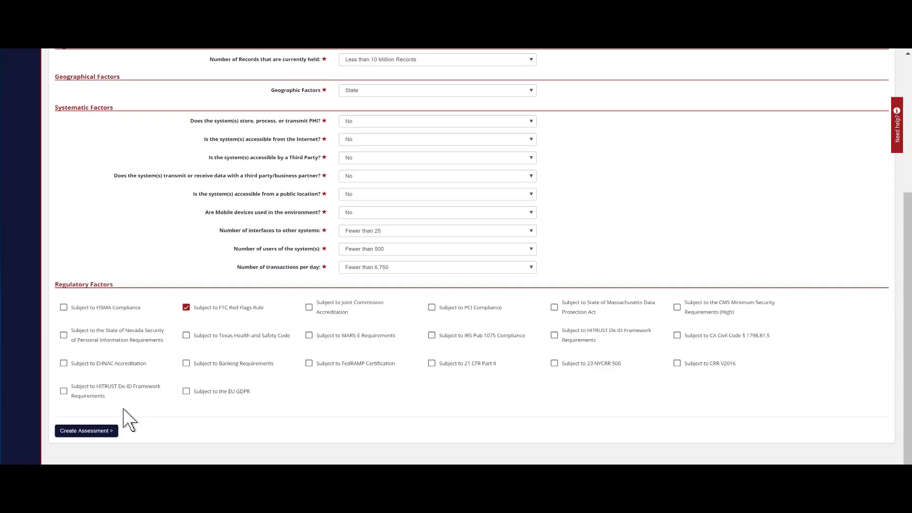
click(100, 432)
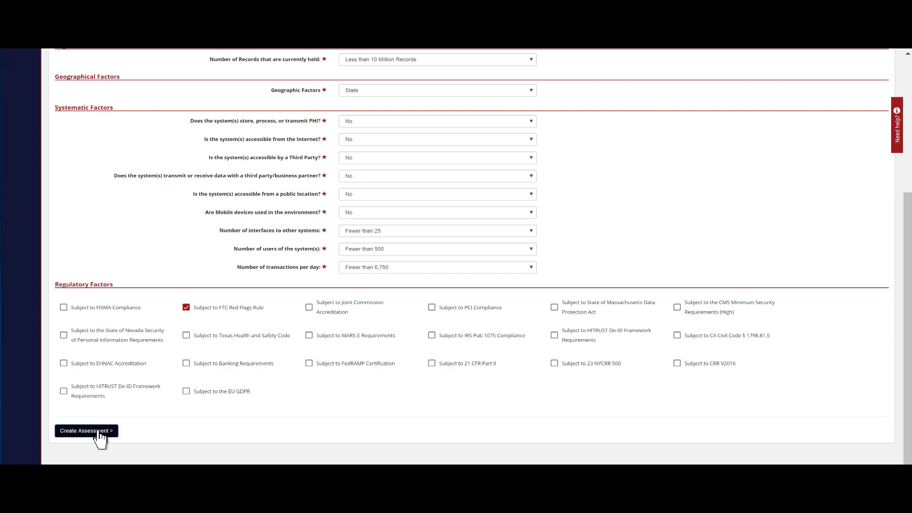
click(99, 433)
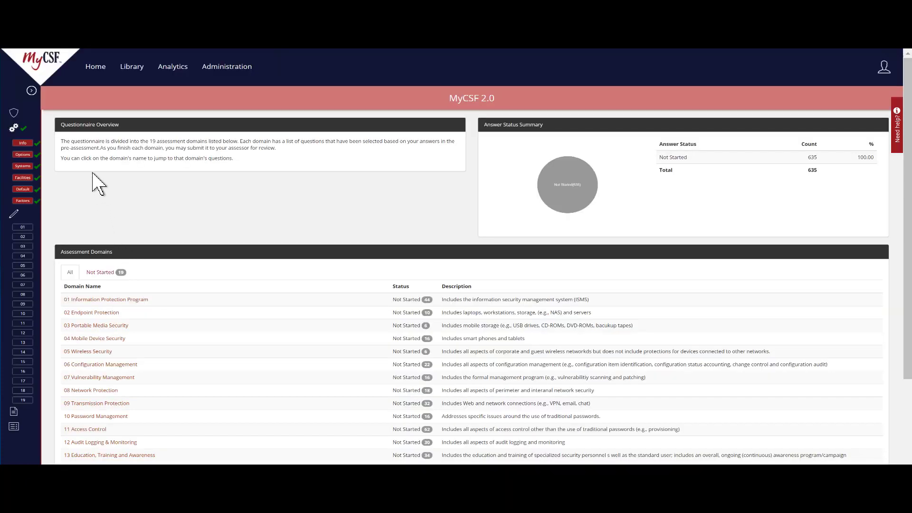
- Expand the assessment's side navigation to show the full section and domain names
click(31, 91)
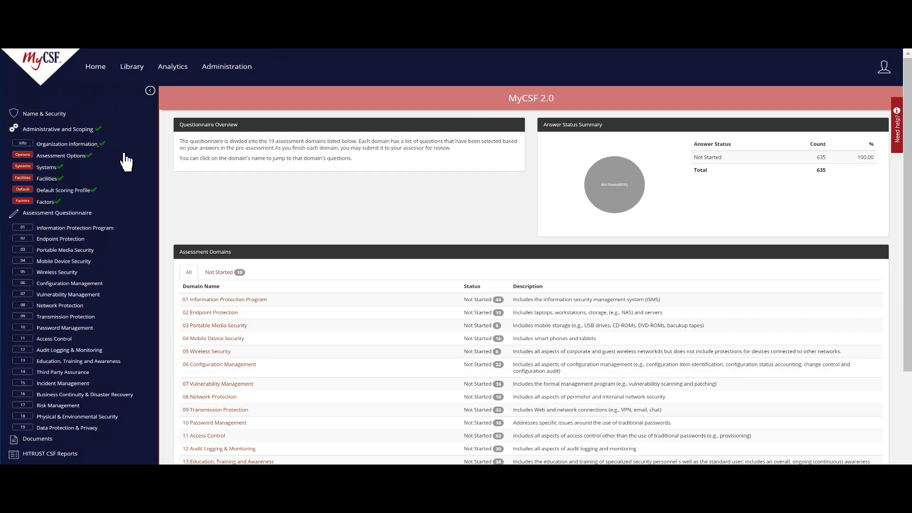